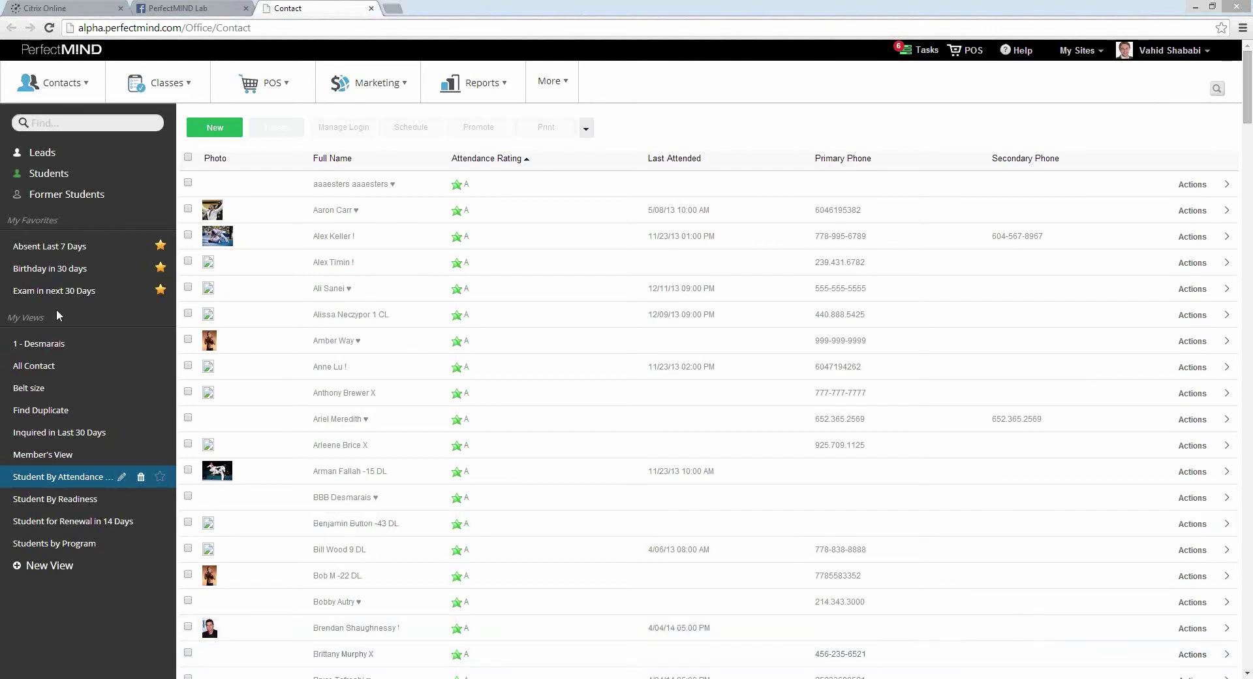
left_click(68, 84)
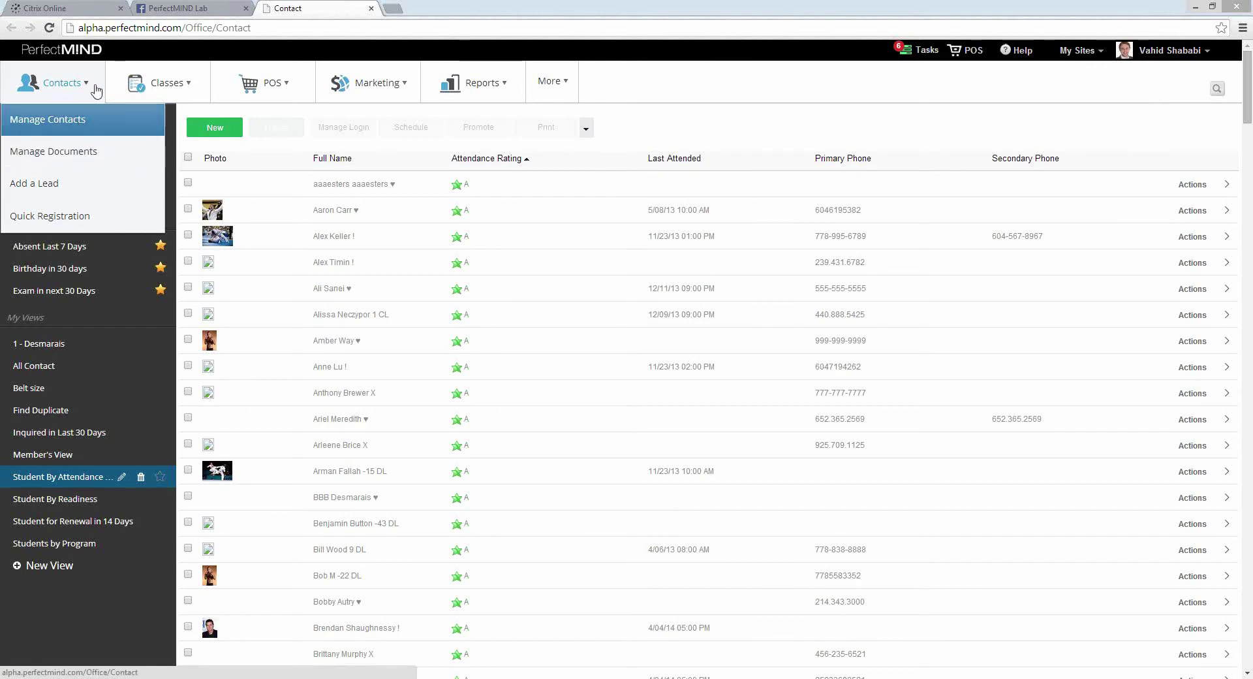
left_click(155, 88)
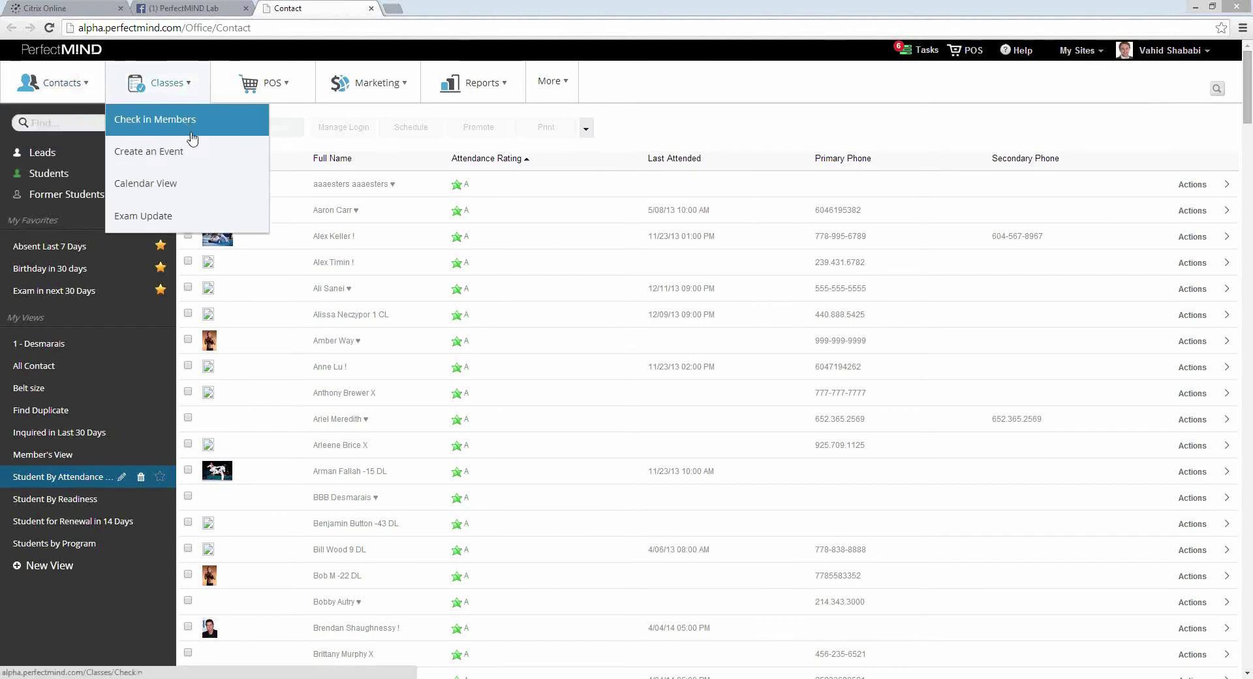
left_click(252, 88)
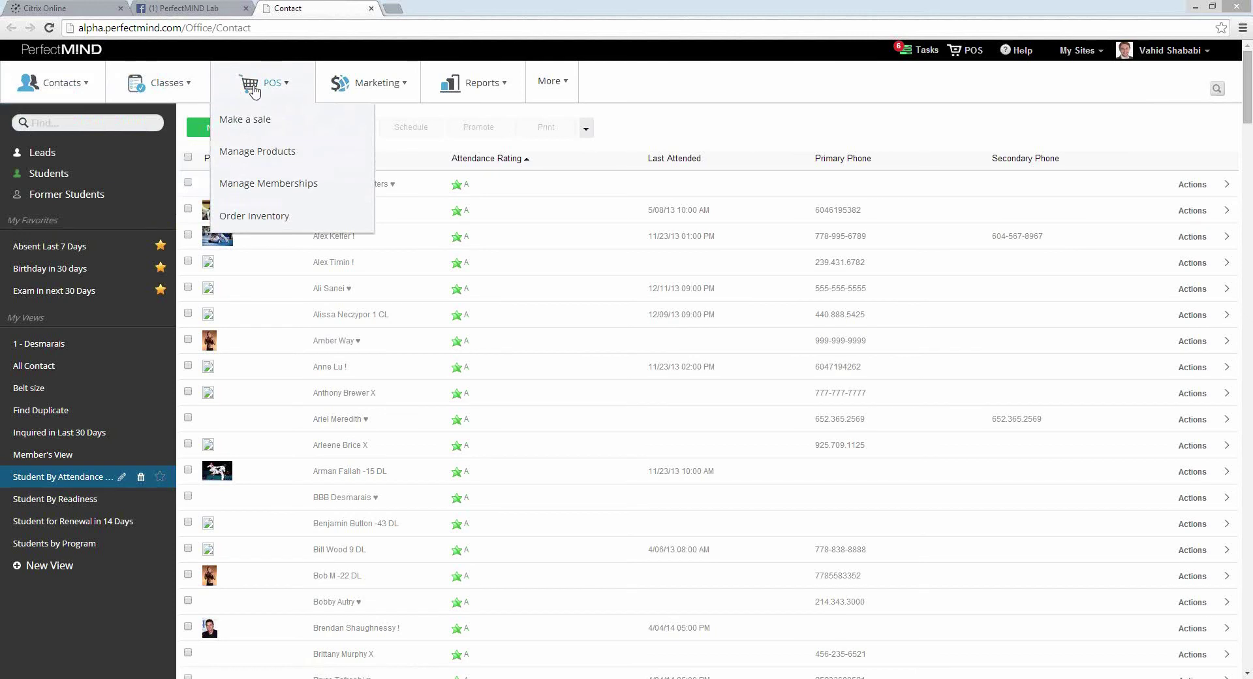
left_click(370, 86)
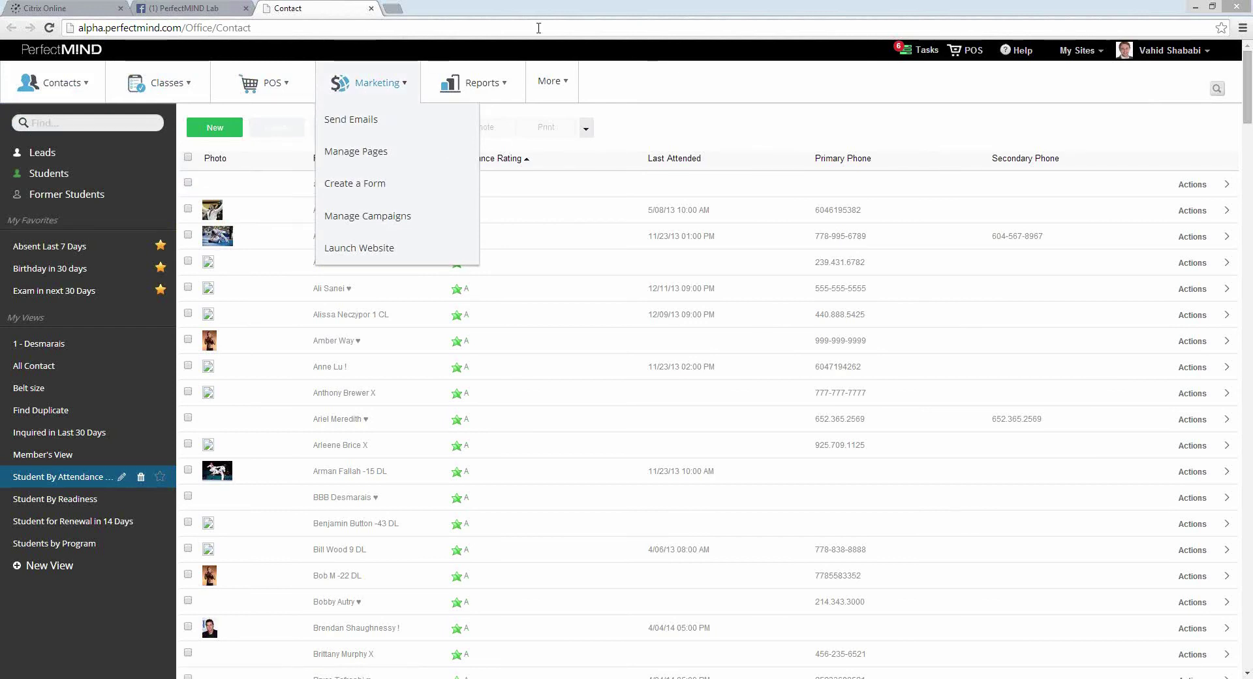
left_click(486, 87)
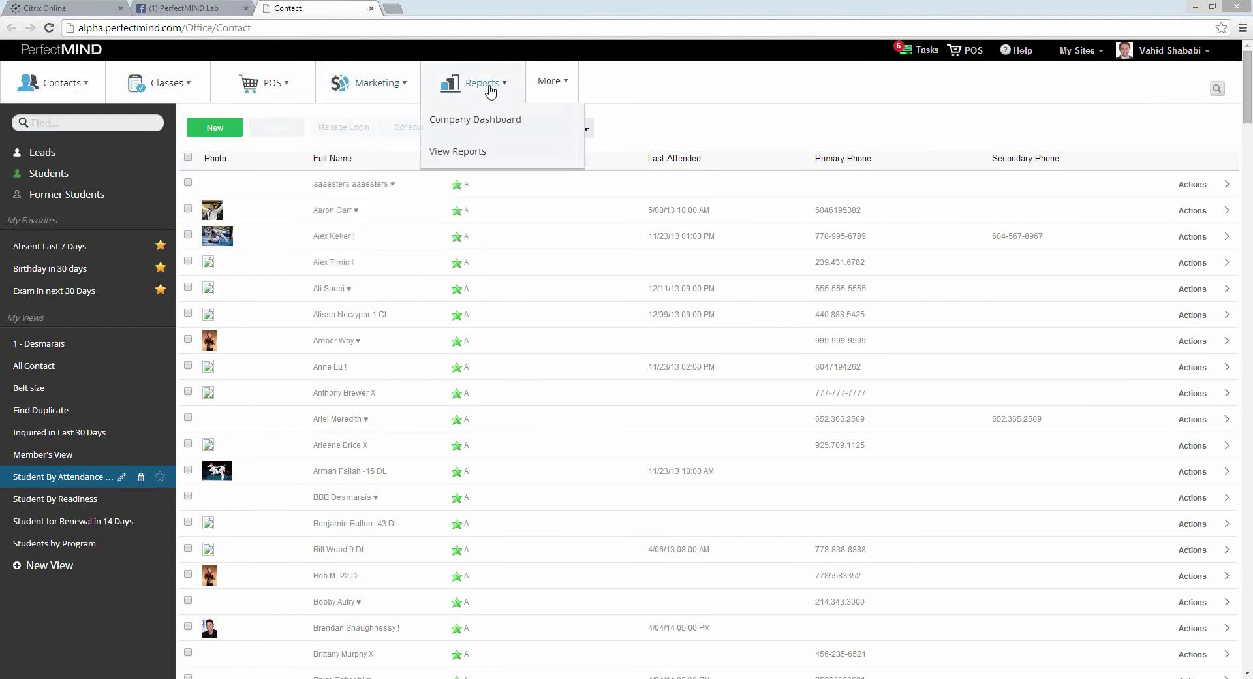
left_click(564, 89)
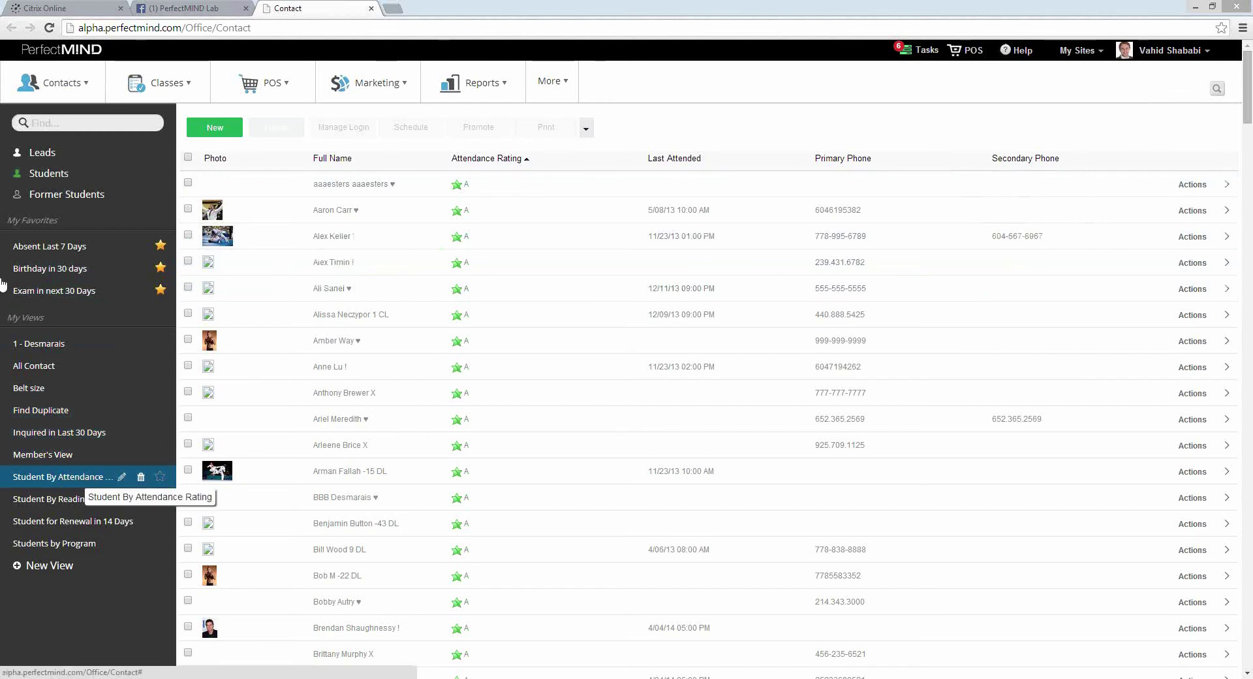
- Scroll the Student By Attendance list down to the B- and C-rated students
left_click_drag(1250, 99, 1247, 542)
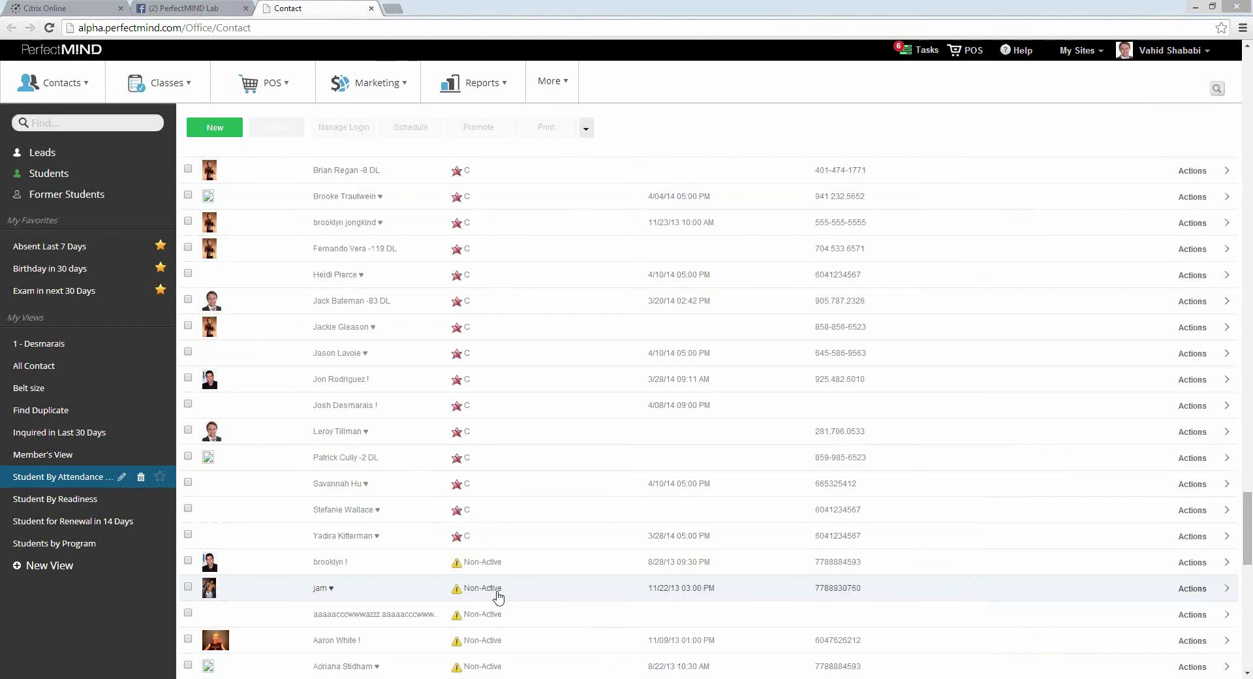
left_click_drag(1249, 490, 1250, 483)
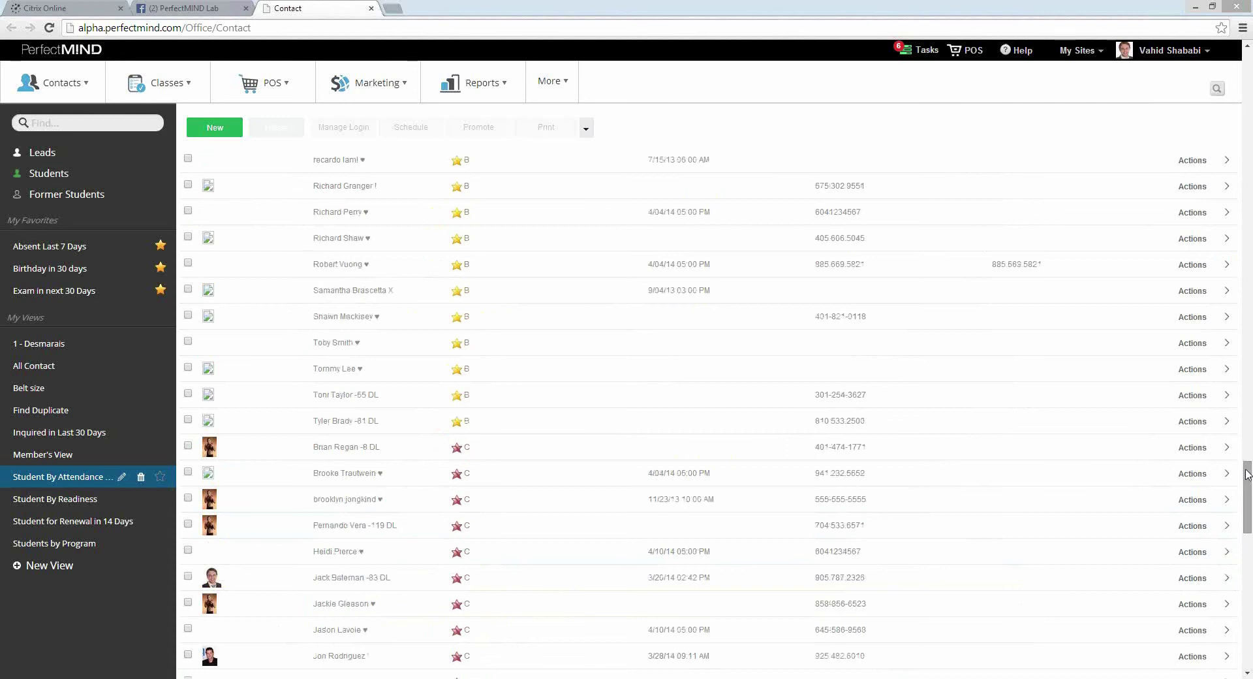
- Check three C-rated students and start a Send Email message addressed to them
left_click(188, 445)
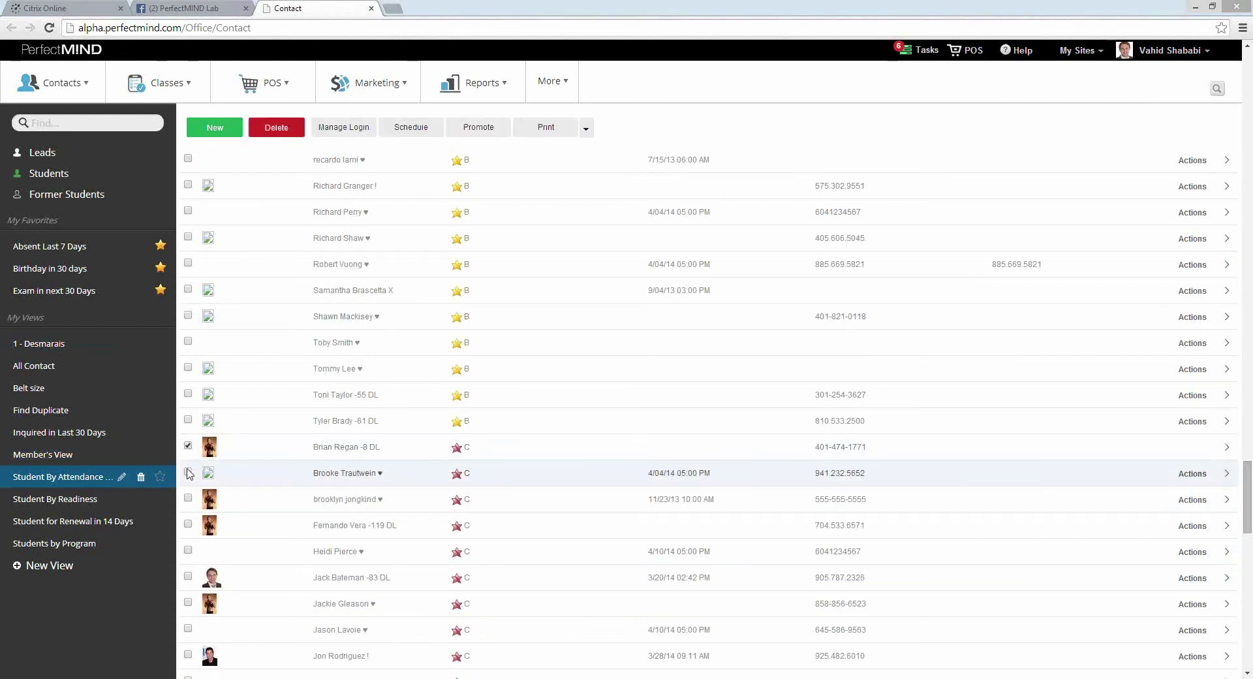
left_click(188, 471)
left_click(188, 498)
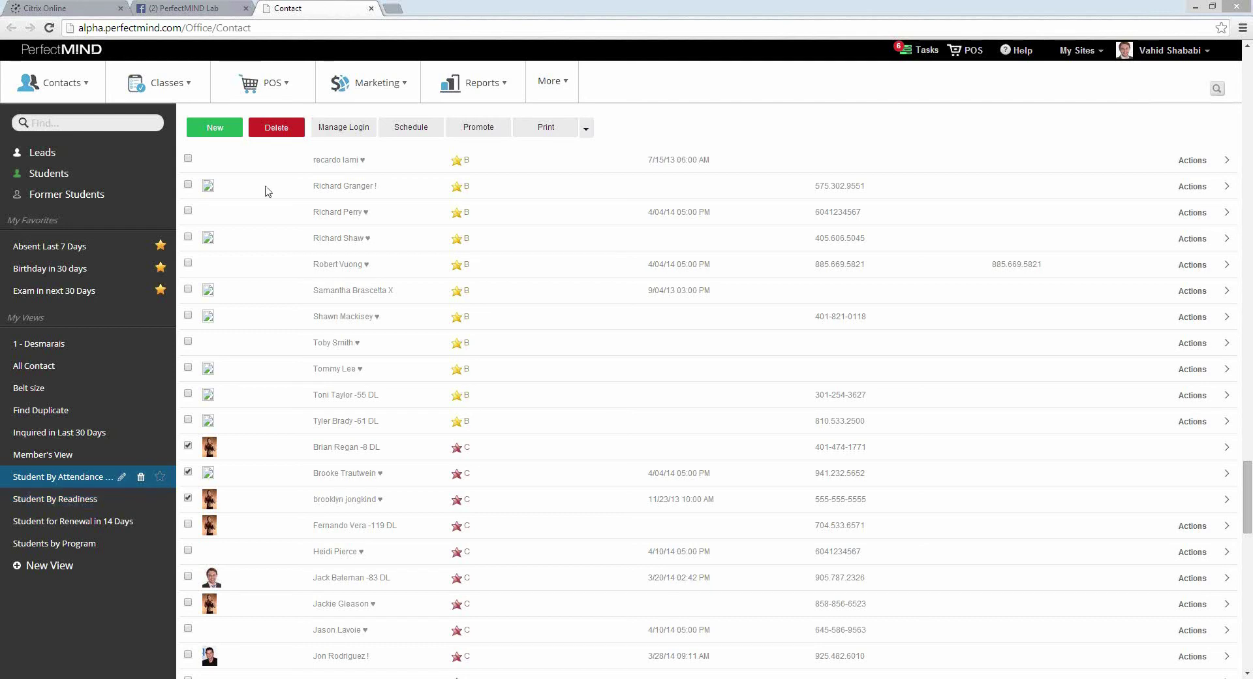
left_click(586, 130)
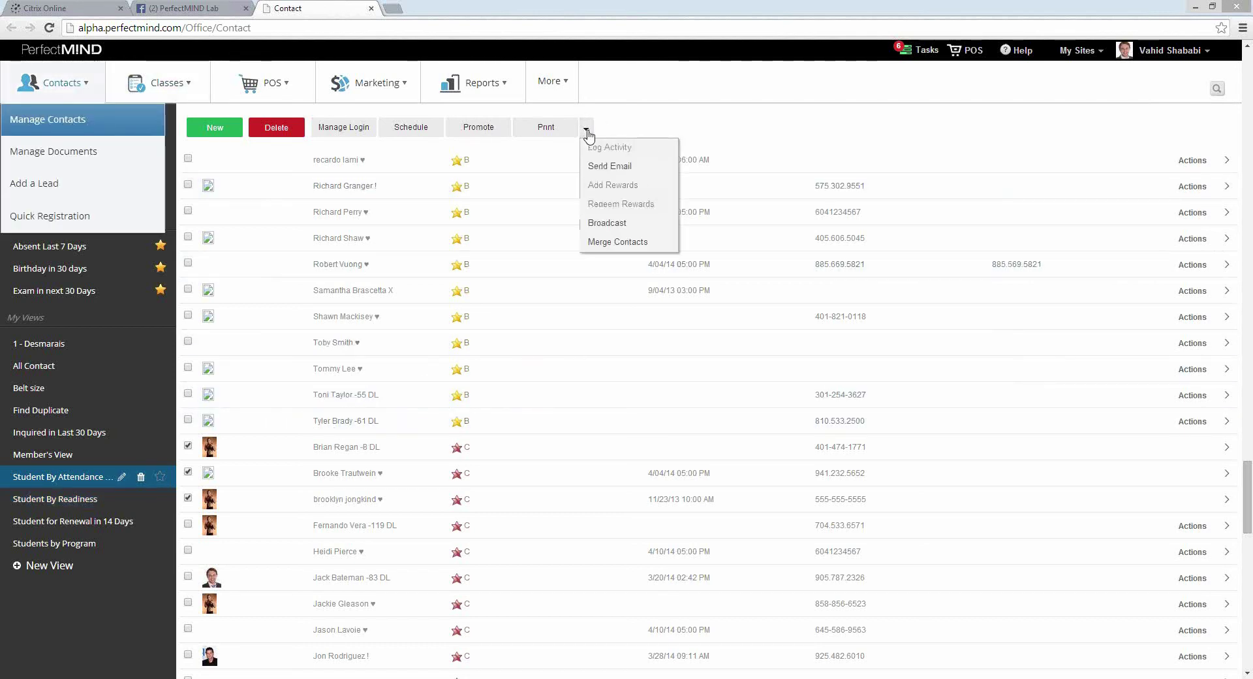
left_click(611, 167)
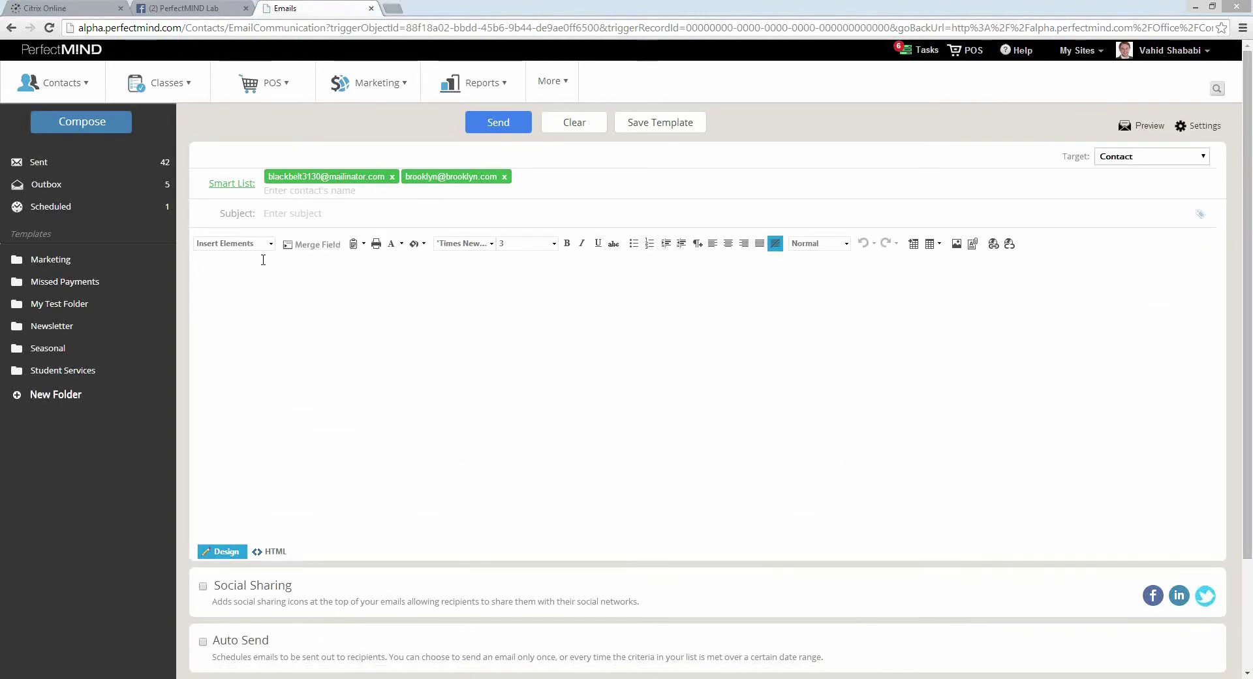
- Write 'hello {First Name}' in the email body using the Contact First Name merge field
type("hello")
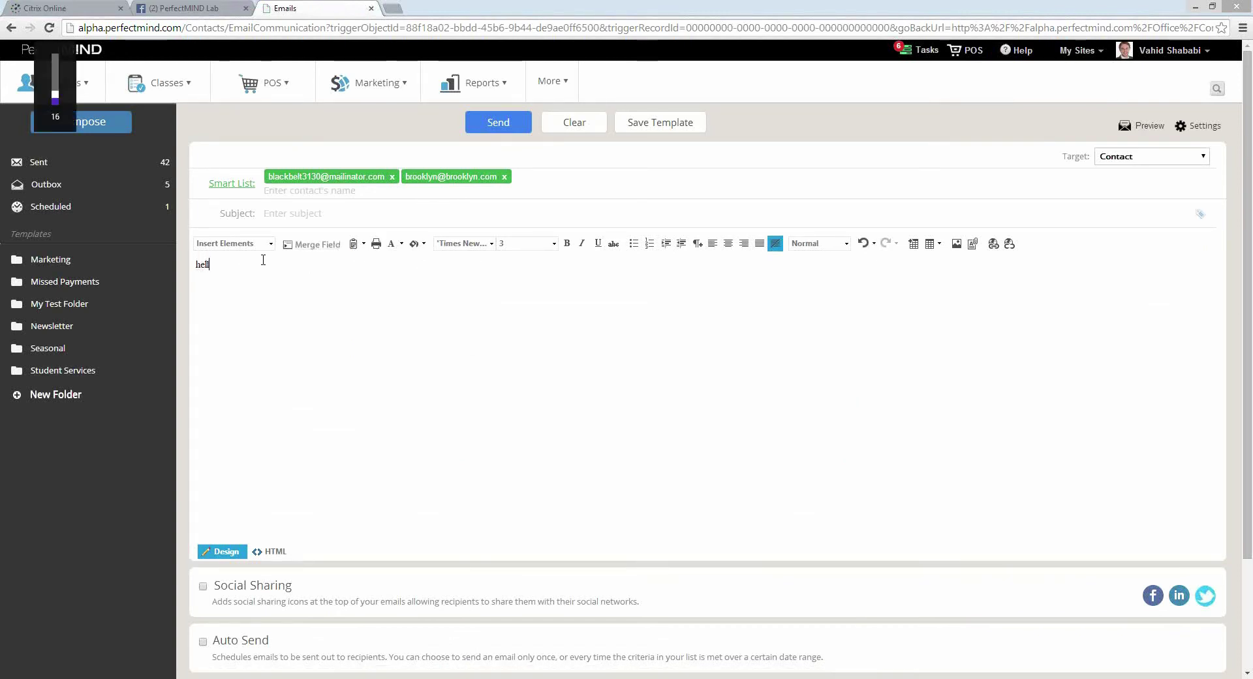
left_click(317, 245)
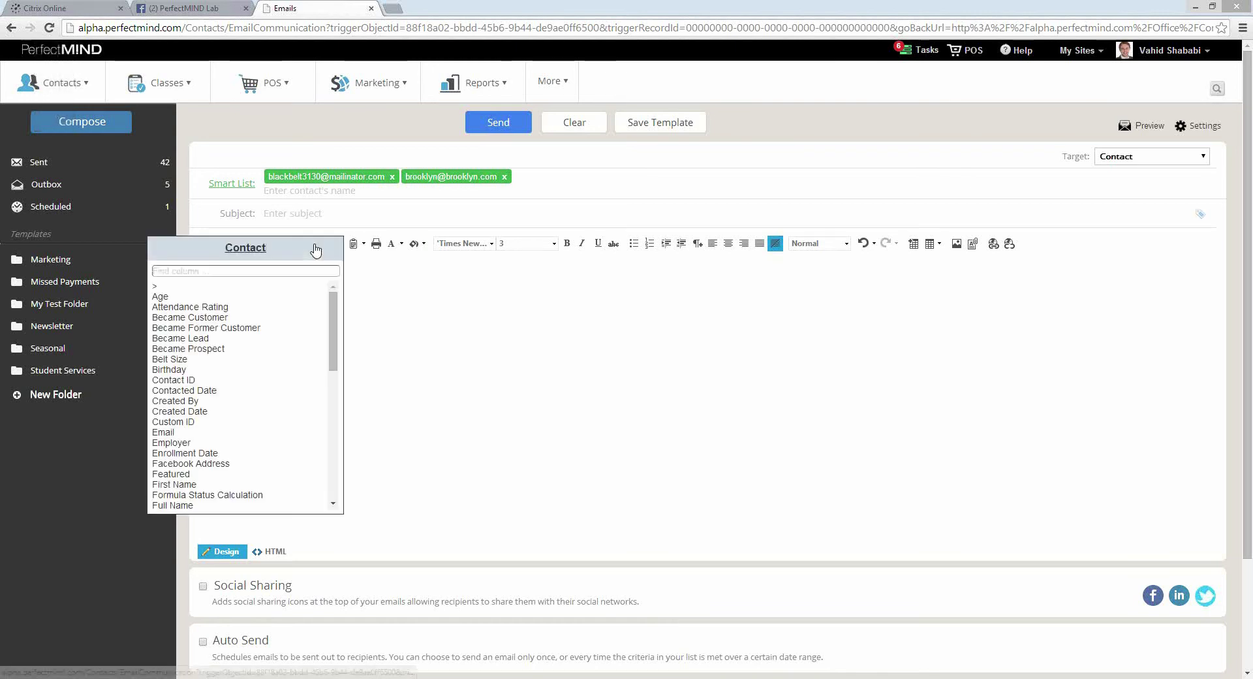
left_click(168, 485)
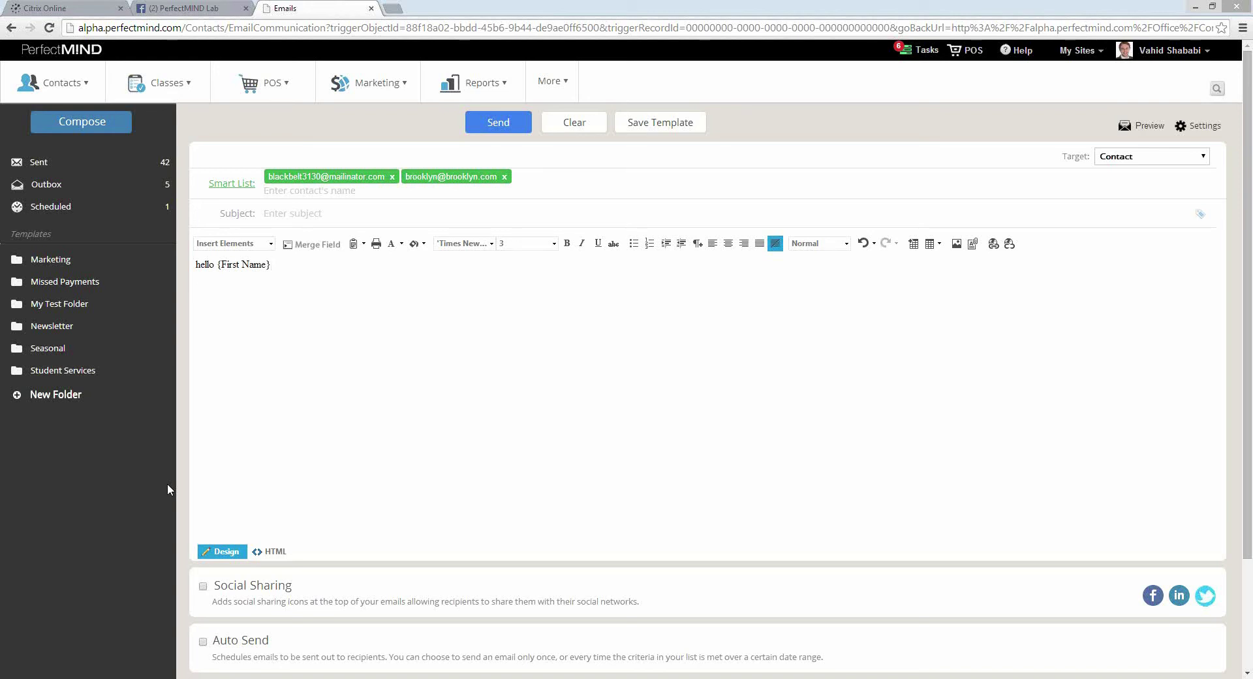
left_click(86, 84)
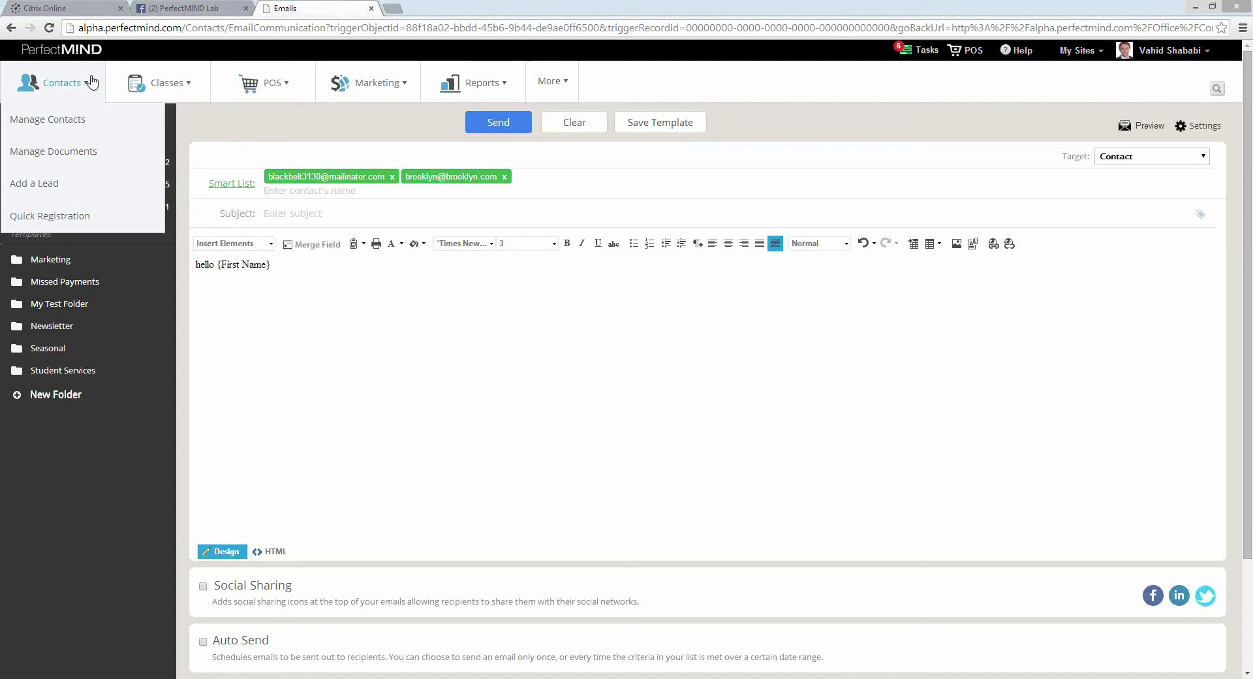
- Back in the contact list, check two C-rated students and show the extra bulk actions
left_click(81, 124)
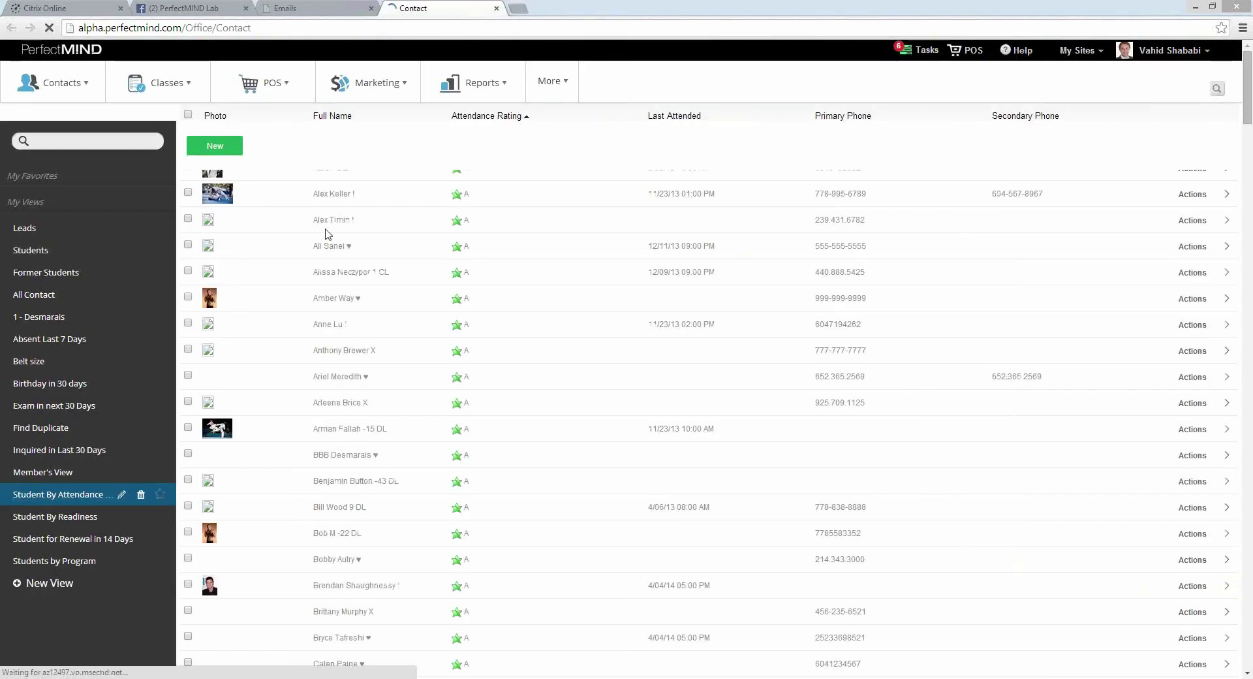
scroll(392, 252, "down", 20)
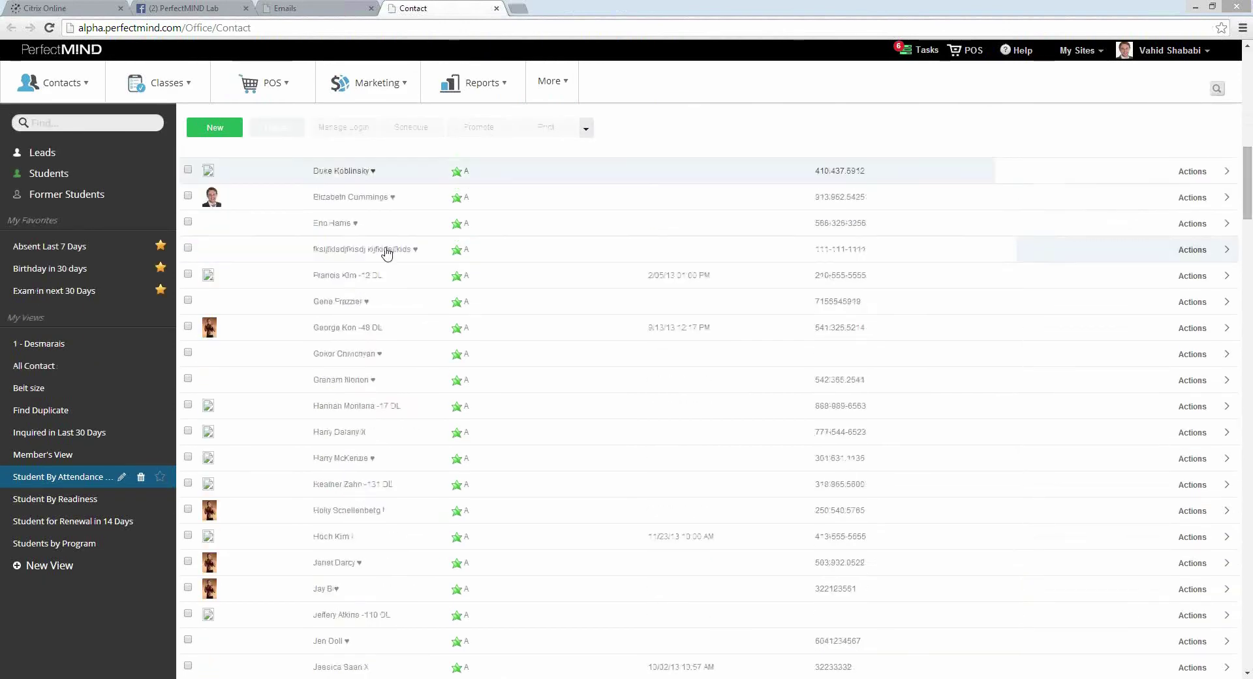
scroll(385, 251, "down", 15)
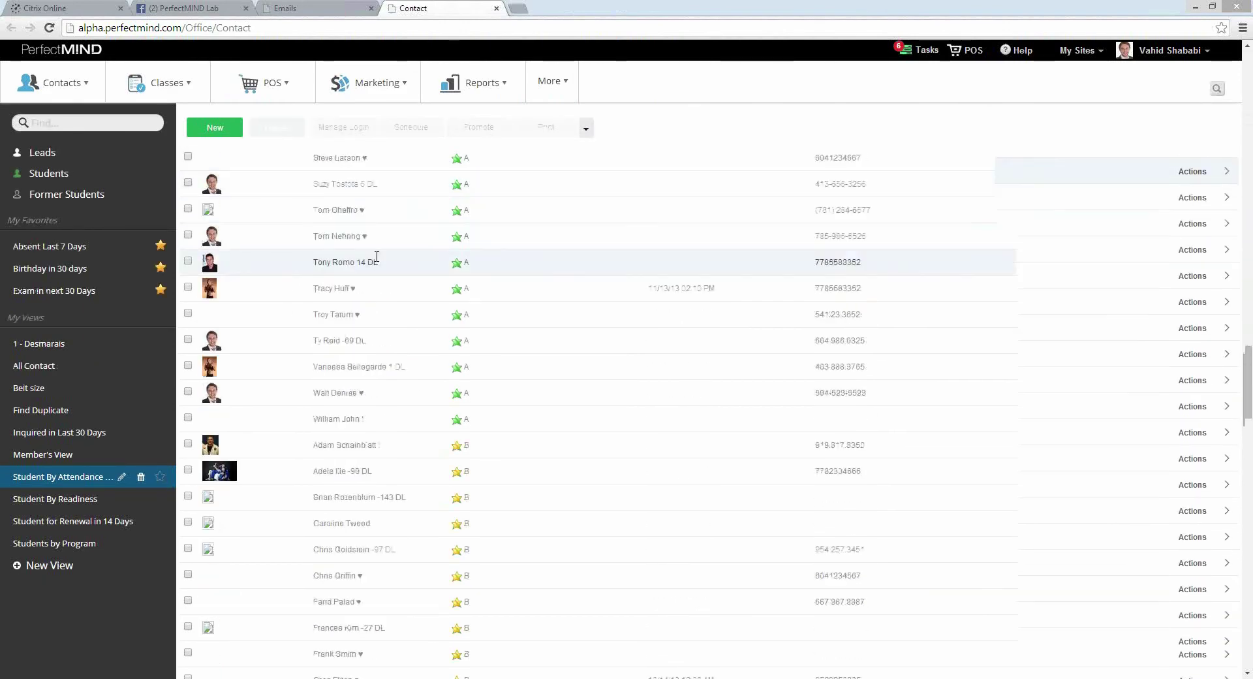
left_click(188, 417)
left_click(188, 444)
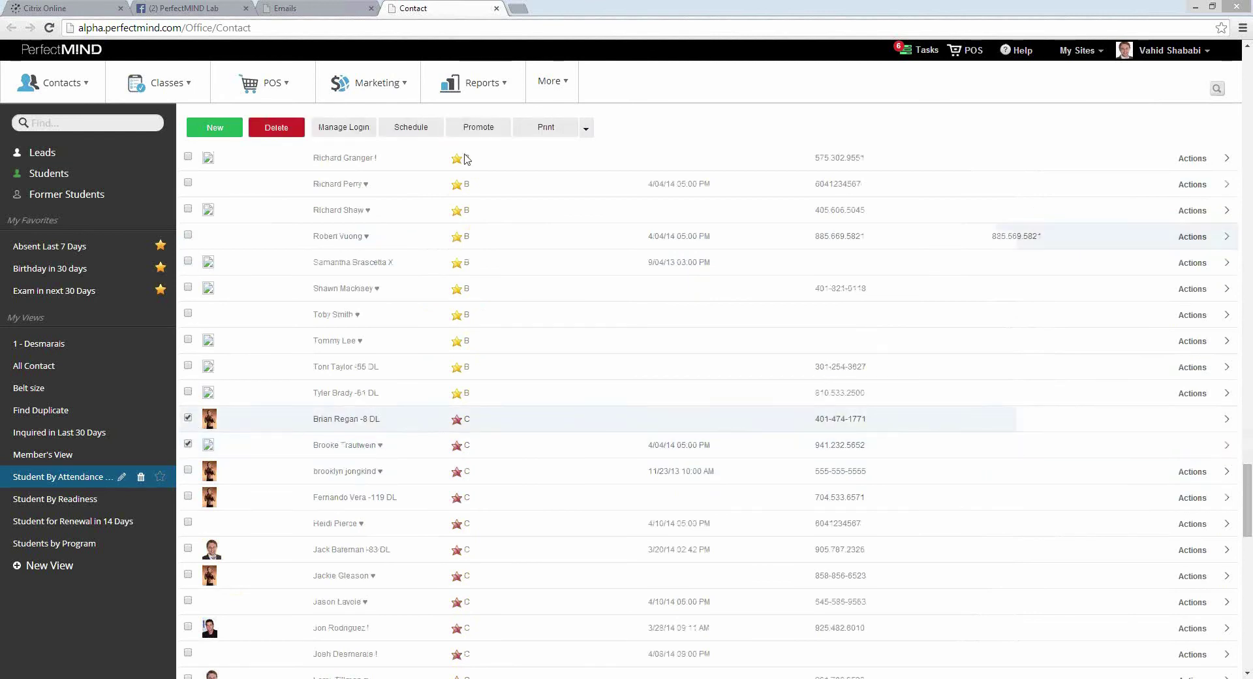
left_click(584, 129)
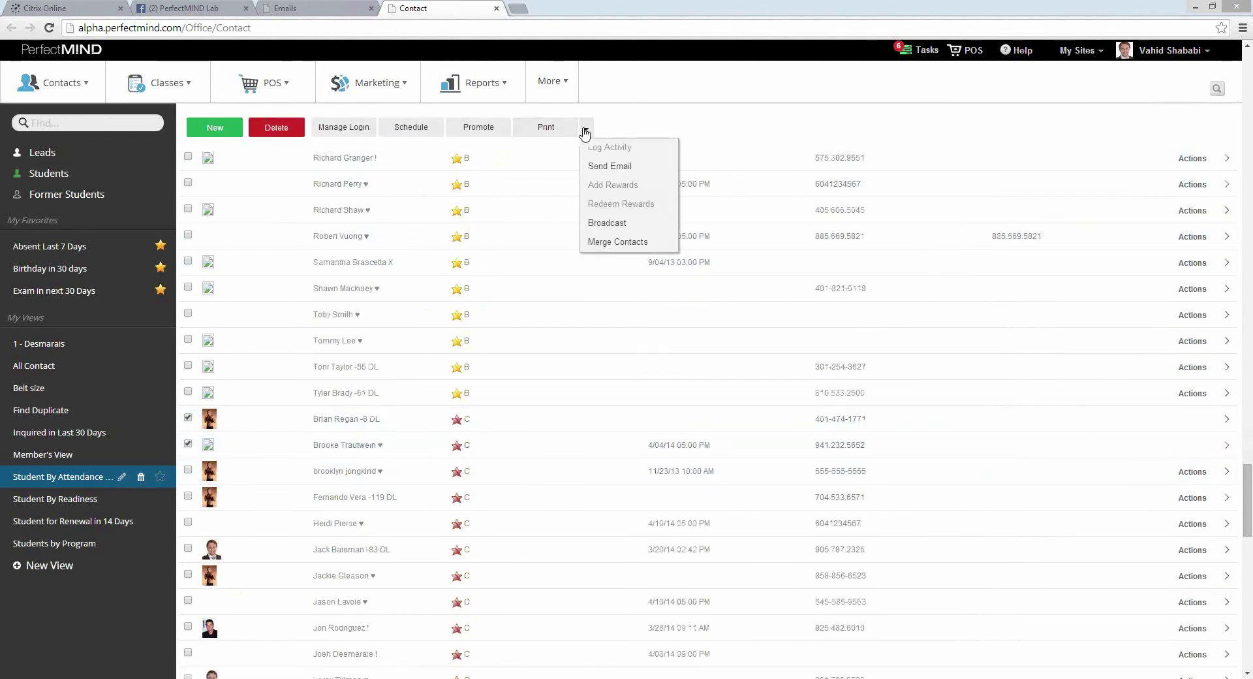
- Choose Broadcast to open the Voice/SMS broadcast form for the two checked students
left_click(624, 226)
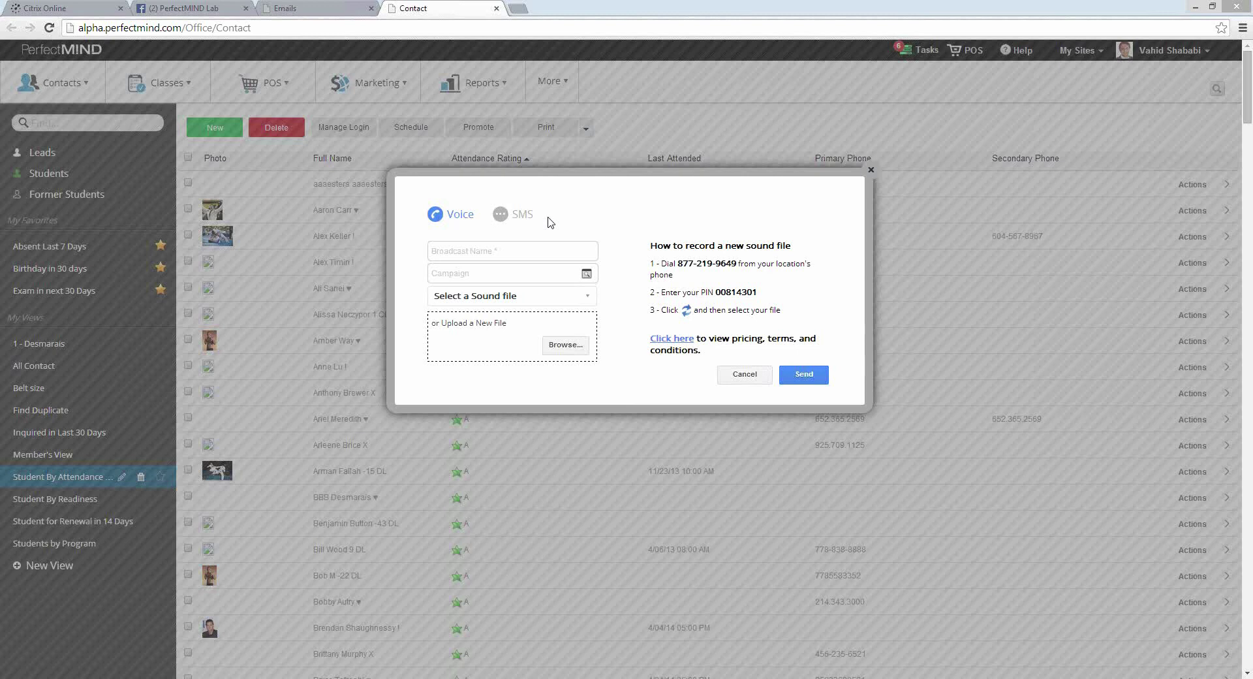
- Close the broadcast form, check the first three A-rated contacts and show the bulk actions
left_click(871, 171)
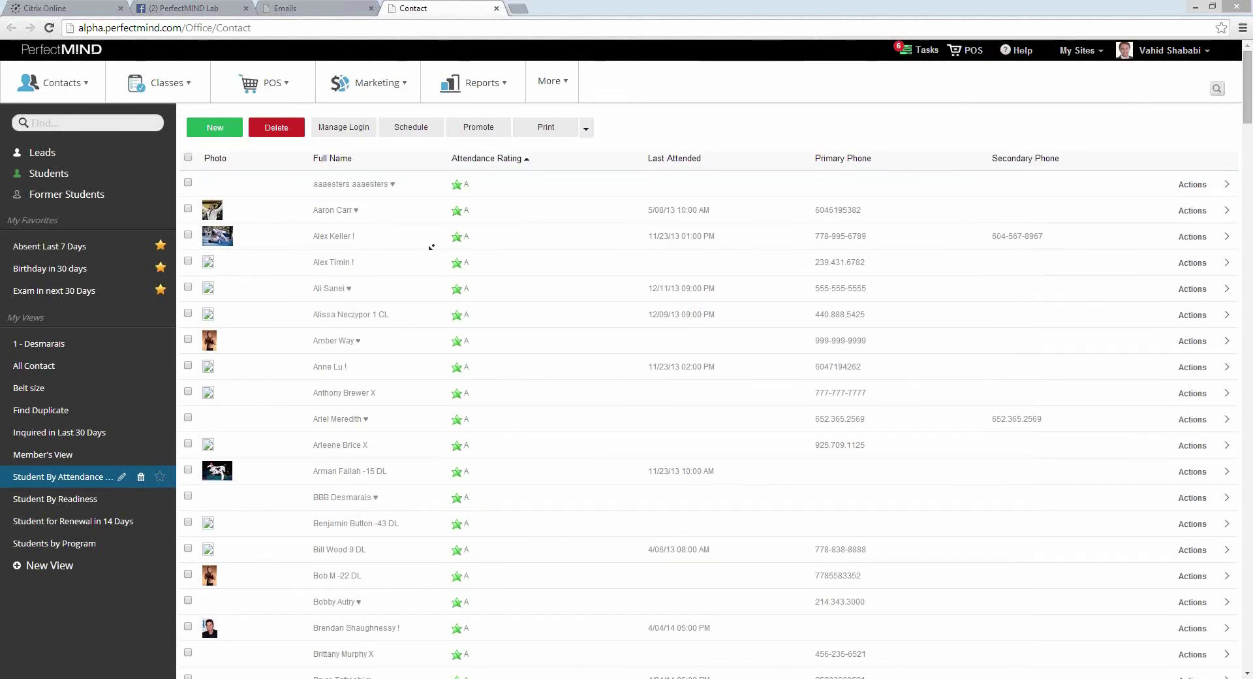
scroll(425, 246, "down", 2)
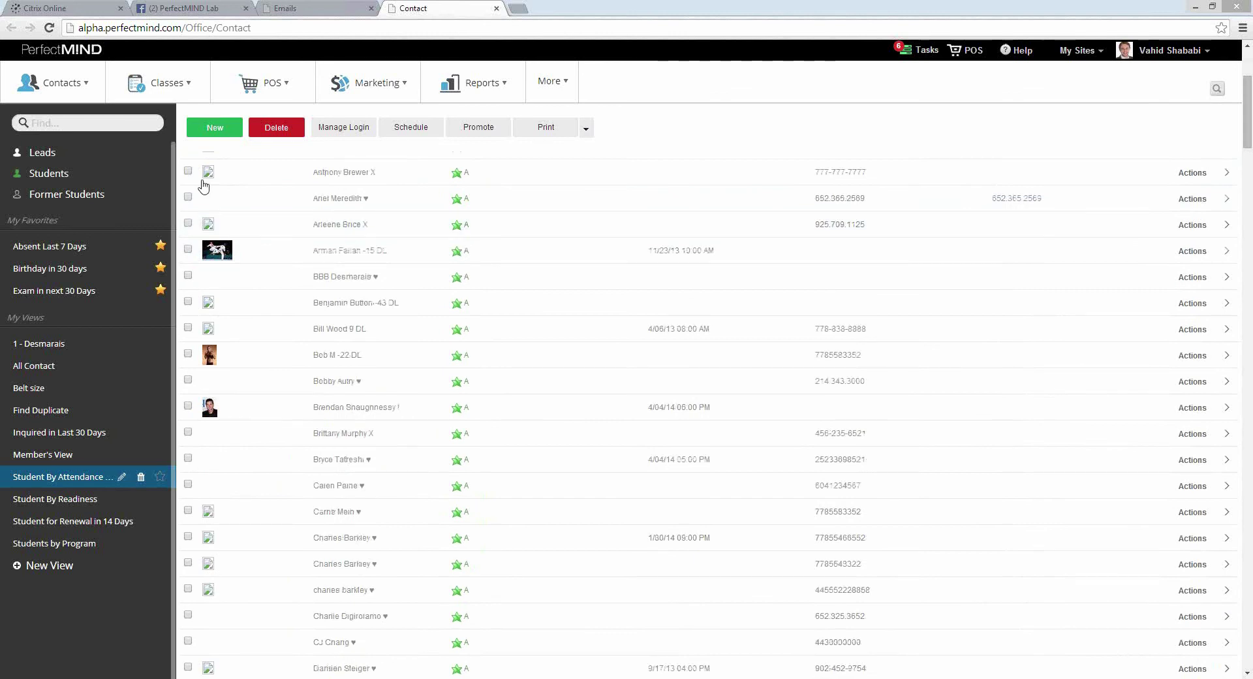
scroll(190, 192, "up", 2)
left_click(188, 174)
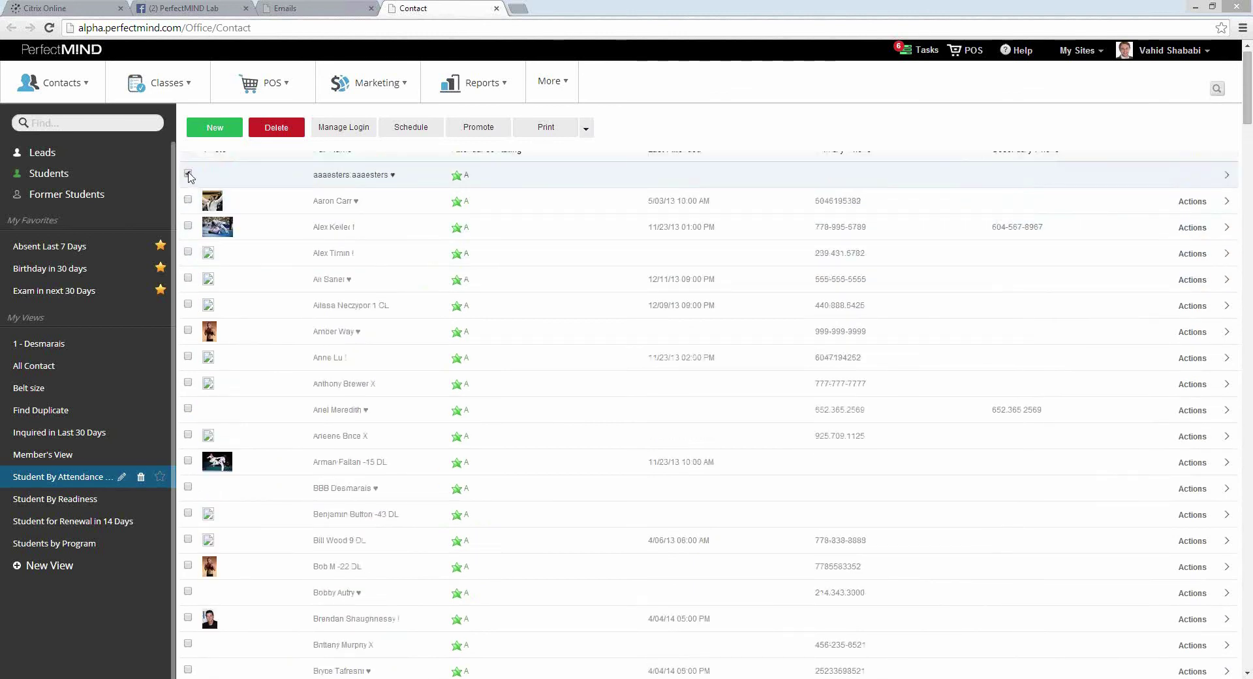
left_click(188, 200)
left_click(188, 225)
left_click(585, 129)
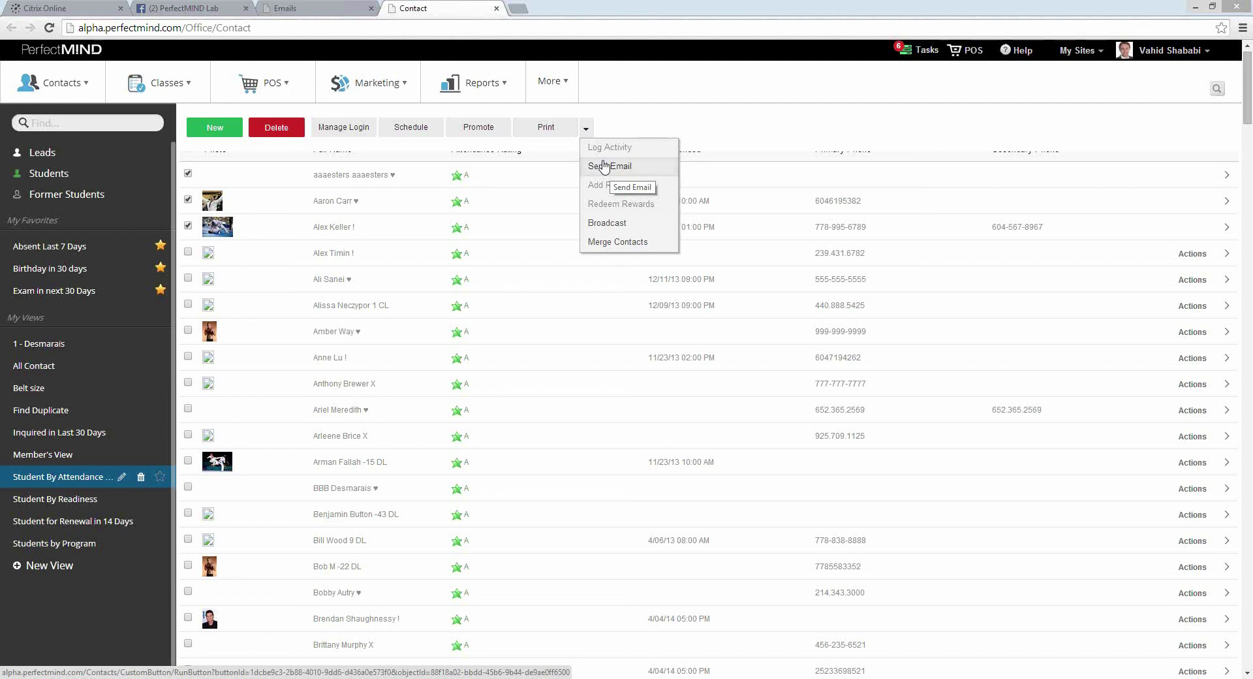
- Open the Quick Registration form from the Contacts menu
mouse_move(83, 94)
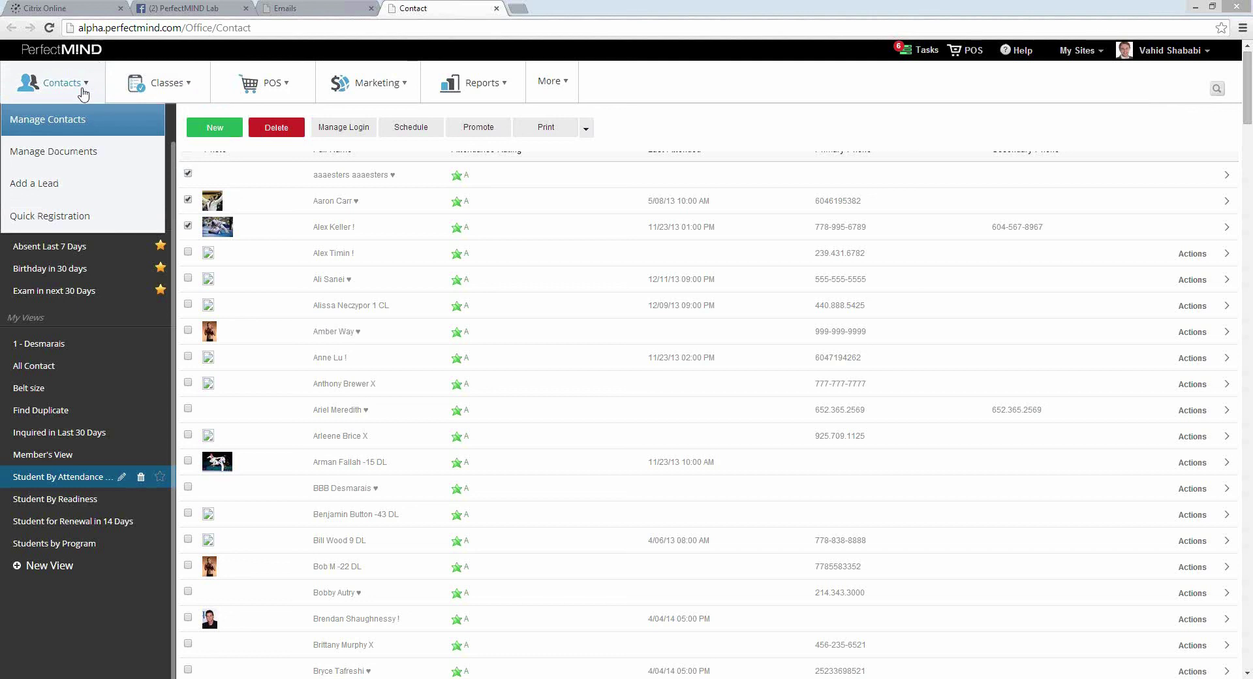
left_click(78, 220)
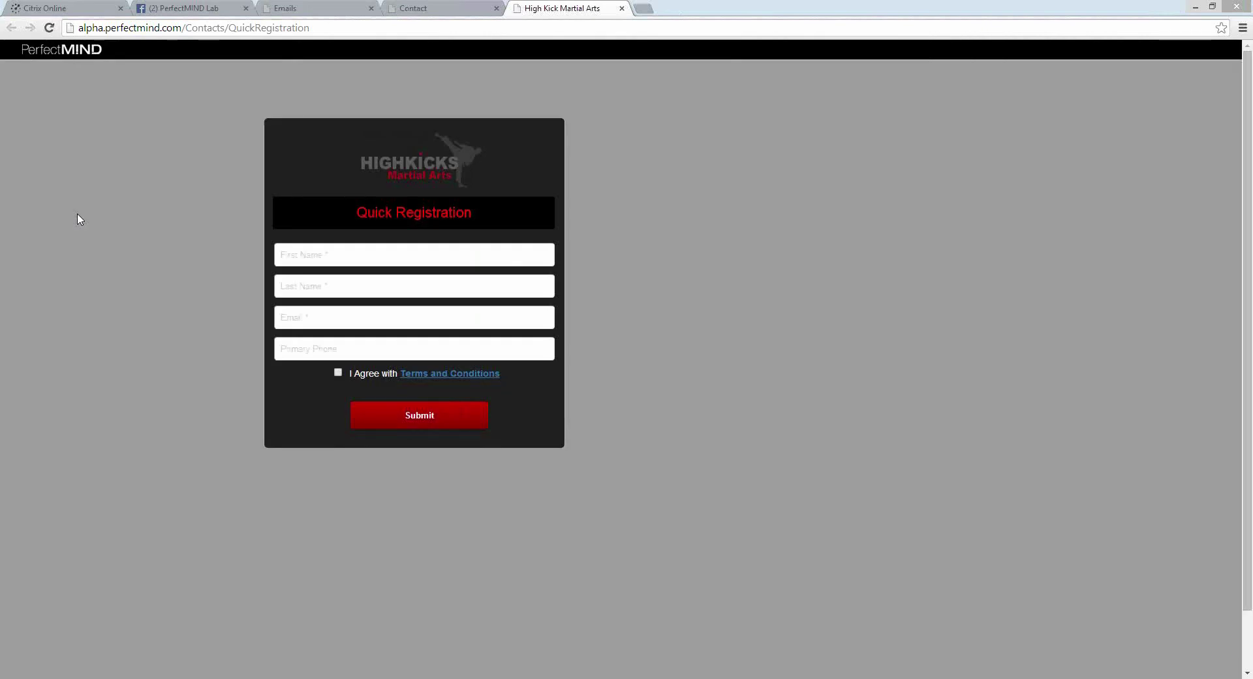
- Tick I Agree with Terms and Conditions on the registration form, then return to the Contact tab
left_click(306, 255)
left_click(337, 374)
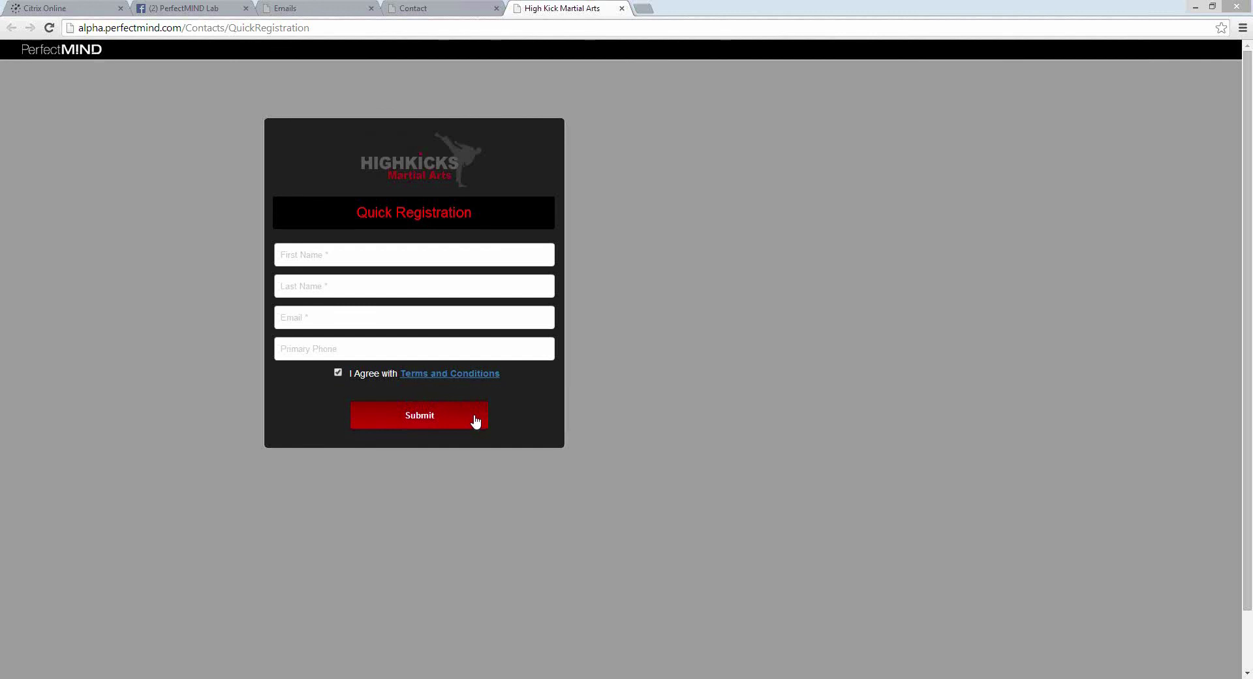
left_click(429, 7)
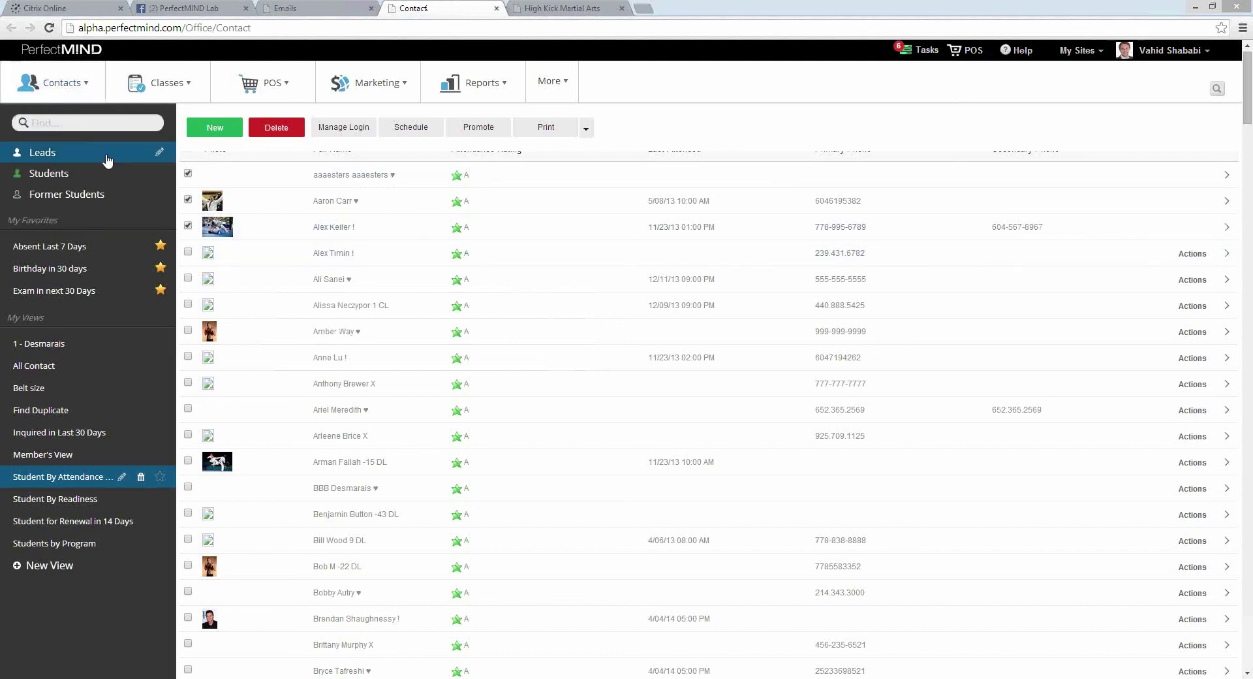
- Switch to the Leads view listing each lead's phone, email and became-lead date
left_click(107, 157)
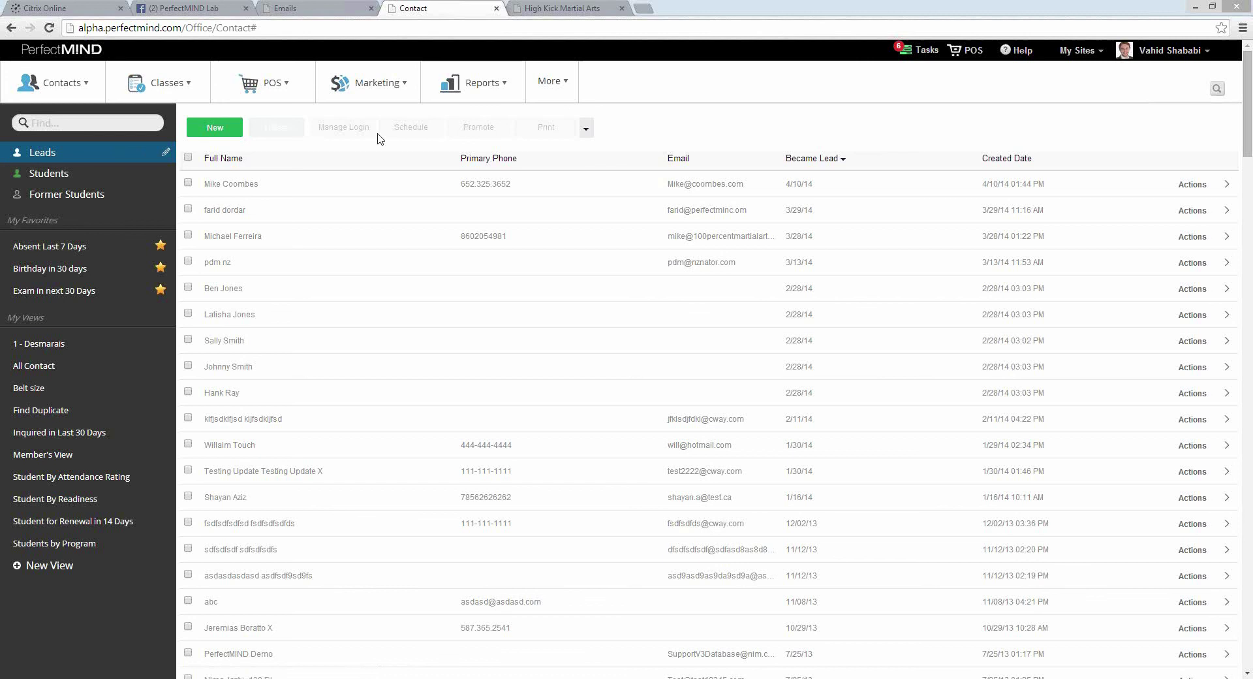
left_click(397, 95)
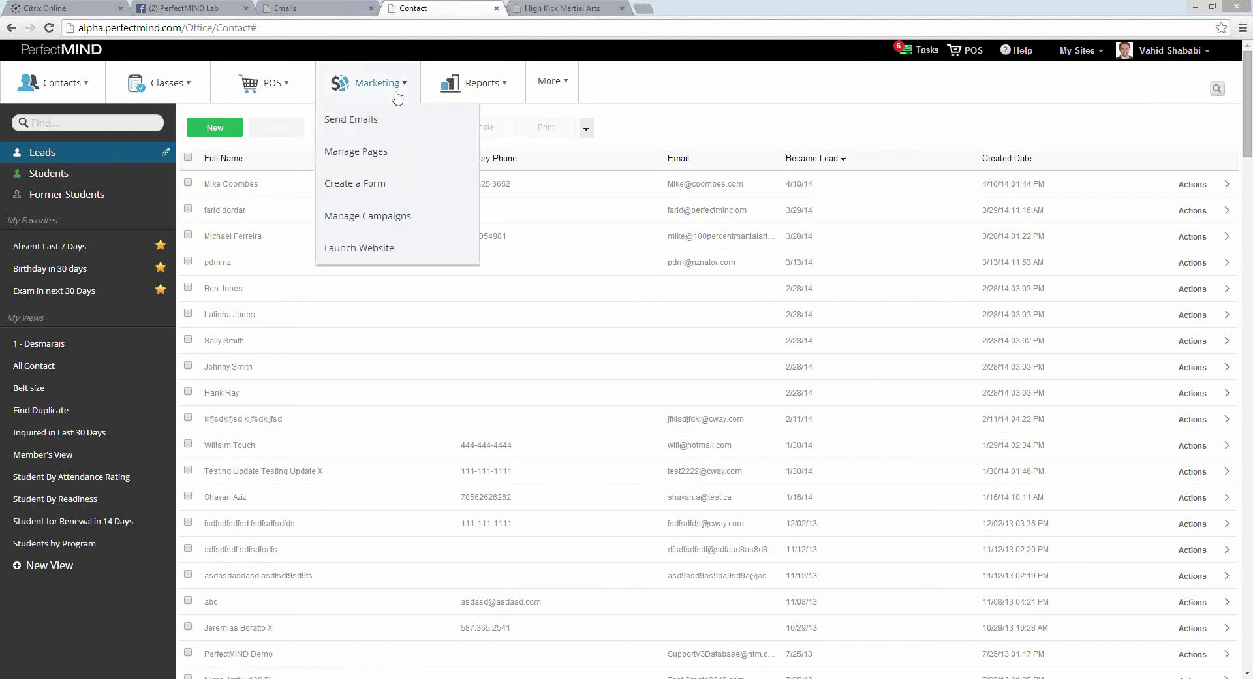
- Start a marketing email with Send Emails and bring up its Smart Lists of recipients
left_click(385, 117)
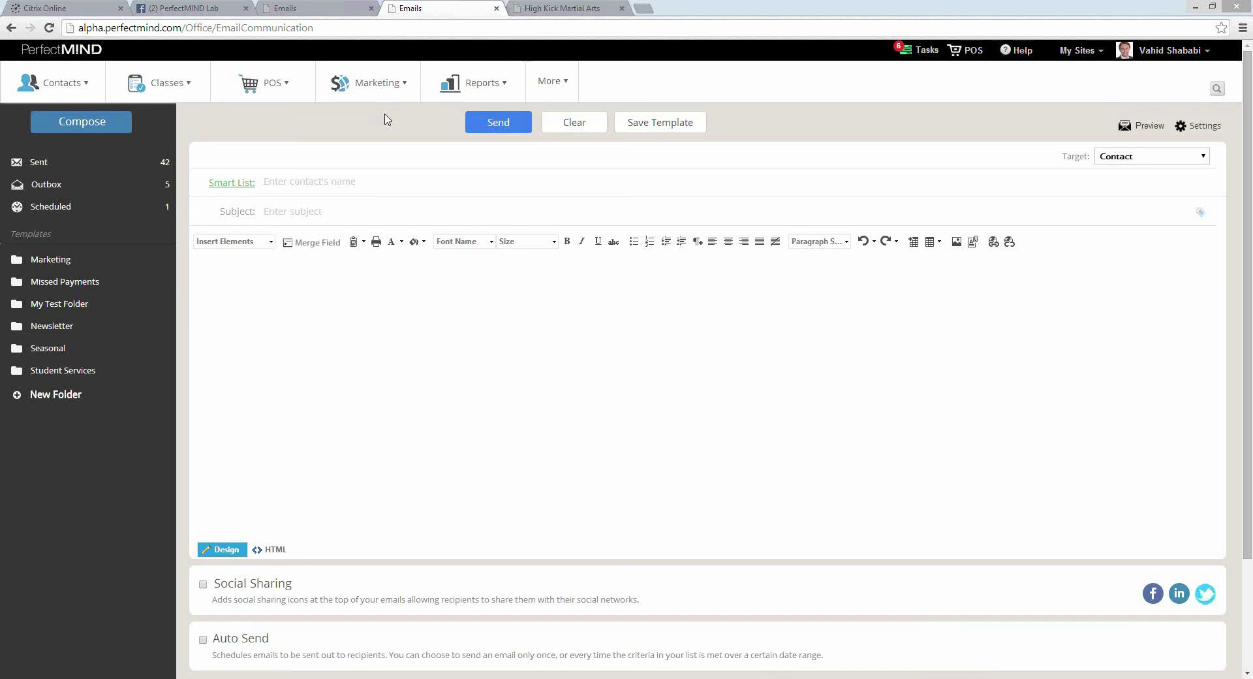
left_click(233, 184)
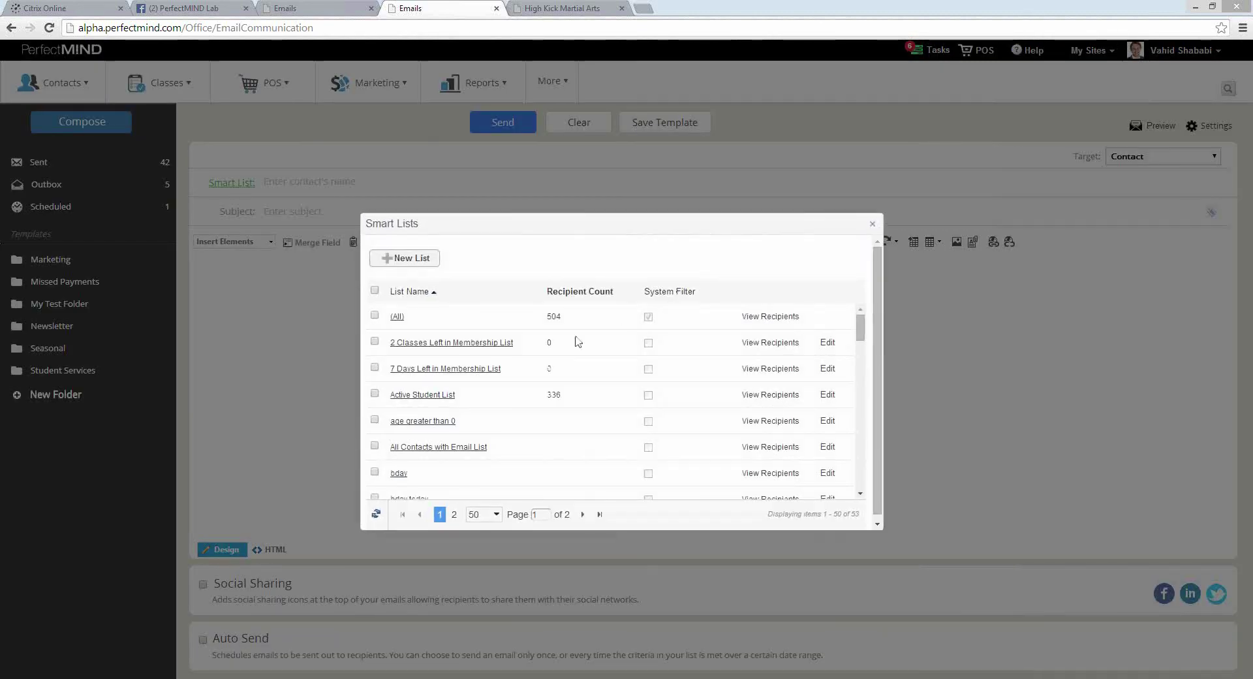
- Scroll the Smart Lists dialog's 53 lists, from (All) with 504 to All Contacts with Email List with 445
mouse_move(864, 335)
left_mouse_down()
mouse_move(861, 383)
mouse_move(860, 316)
left_mouse_up()
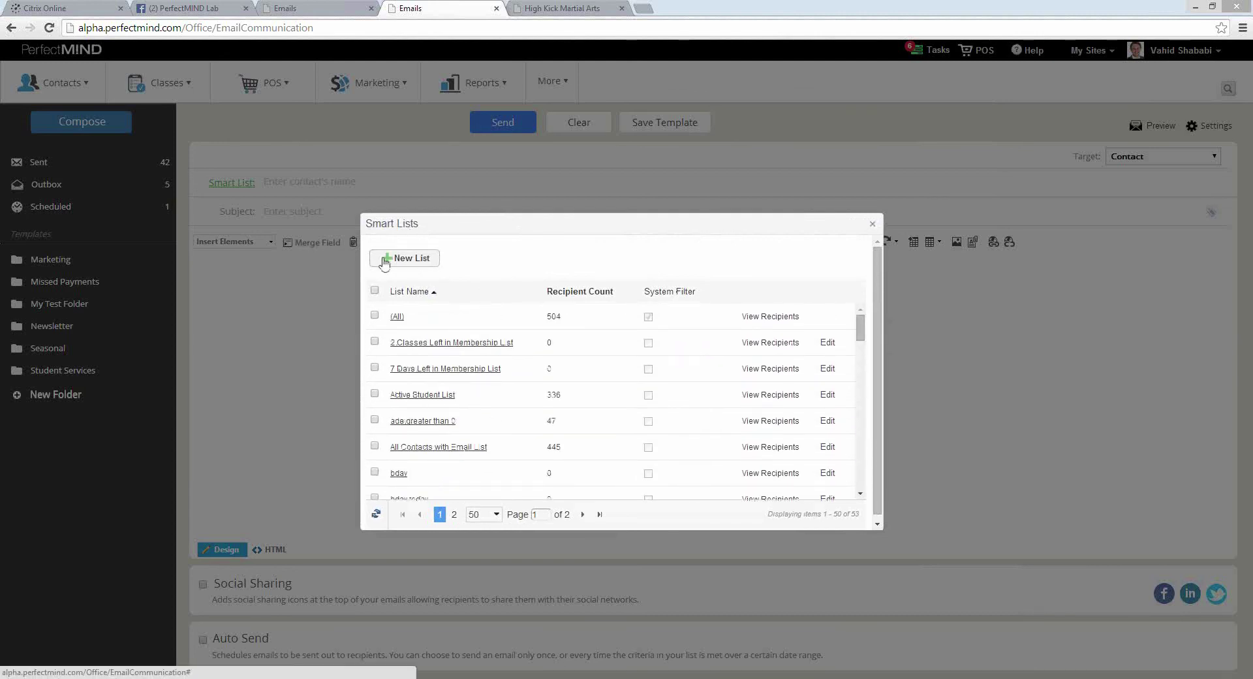